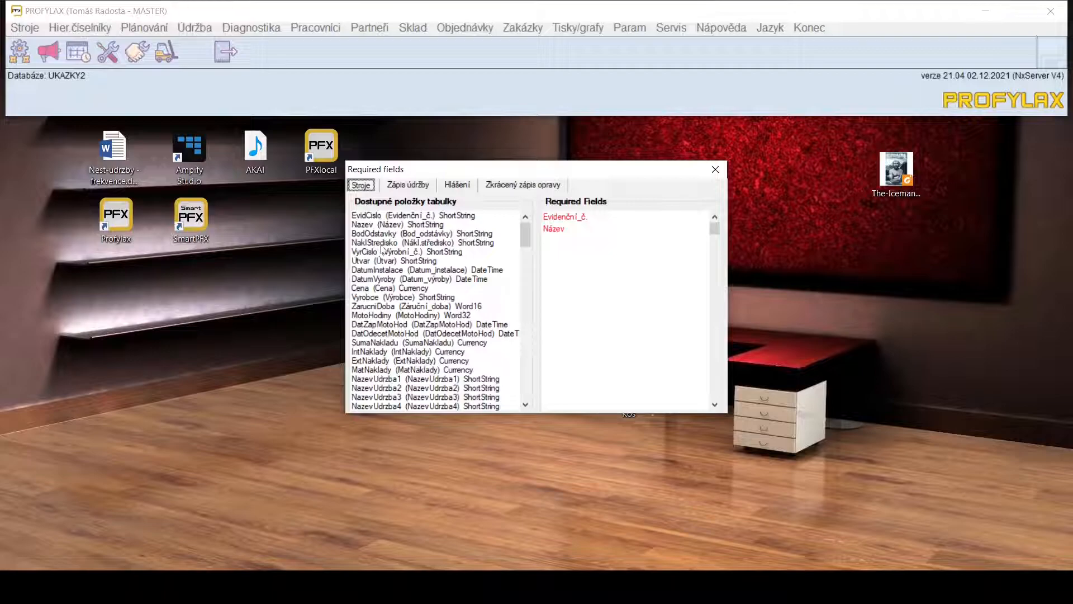
- Review the required fields set for Zápis údržby, Hlášení and Zkrácený zápis opravy, and close the settings
click(407, 190)
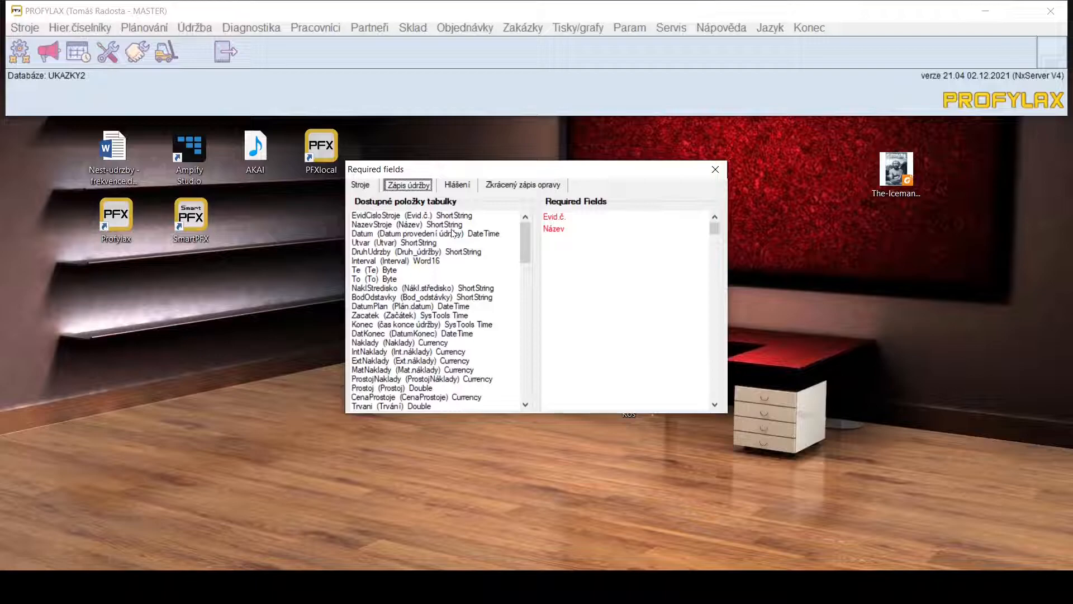
click(451, 191)
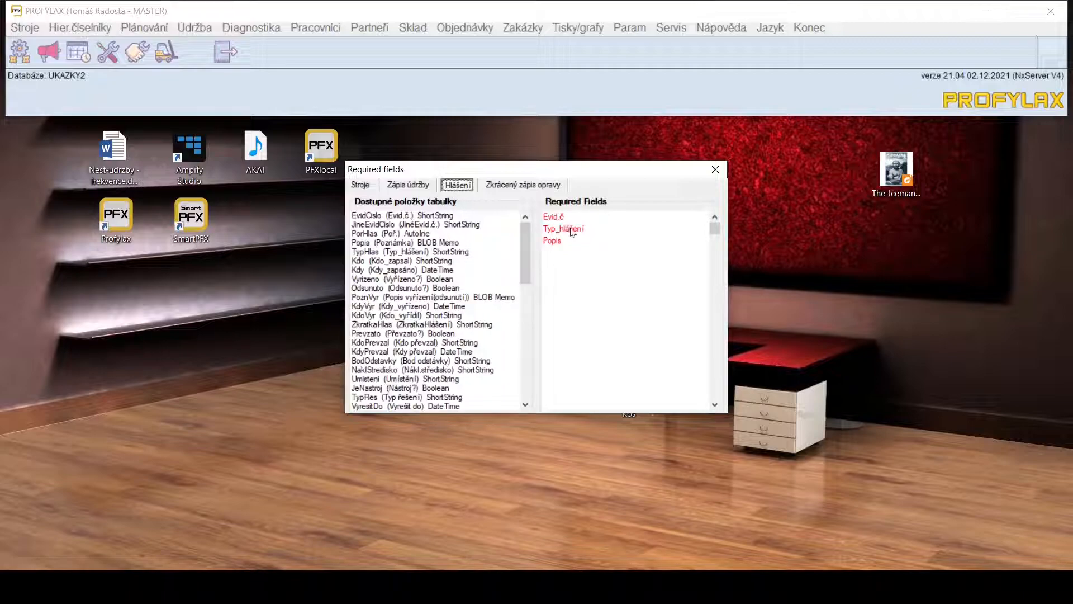
click(556, 252)
click(513, 190)
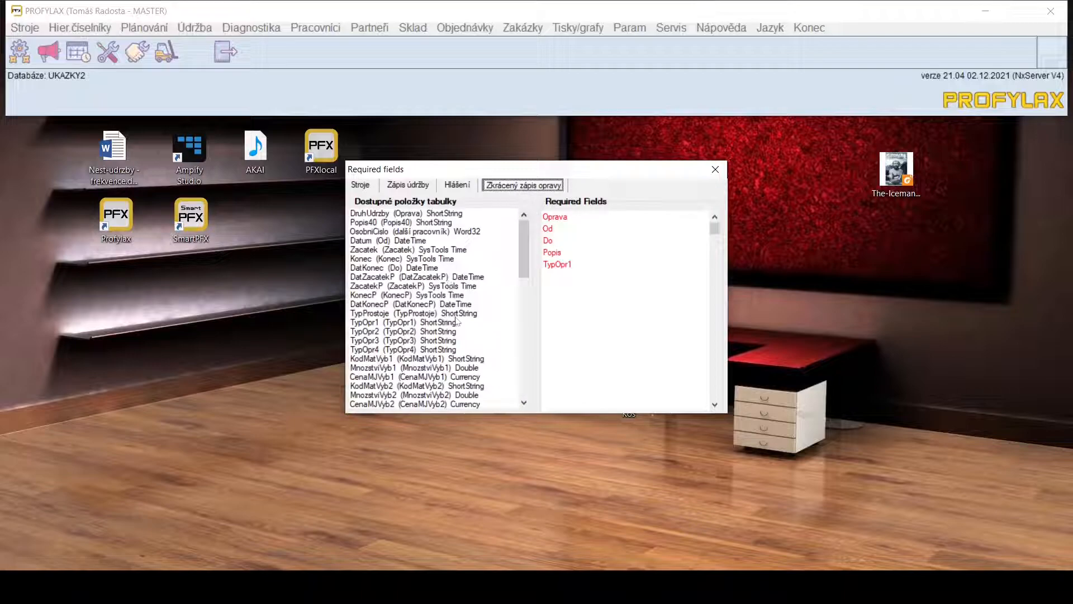
click(570, 217)
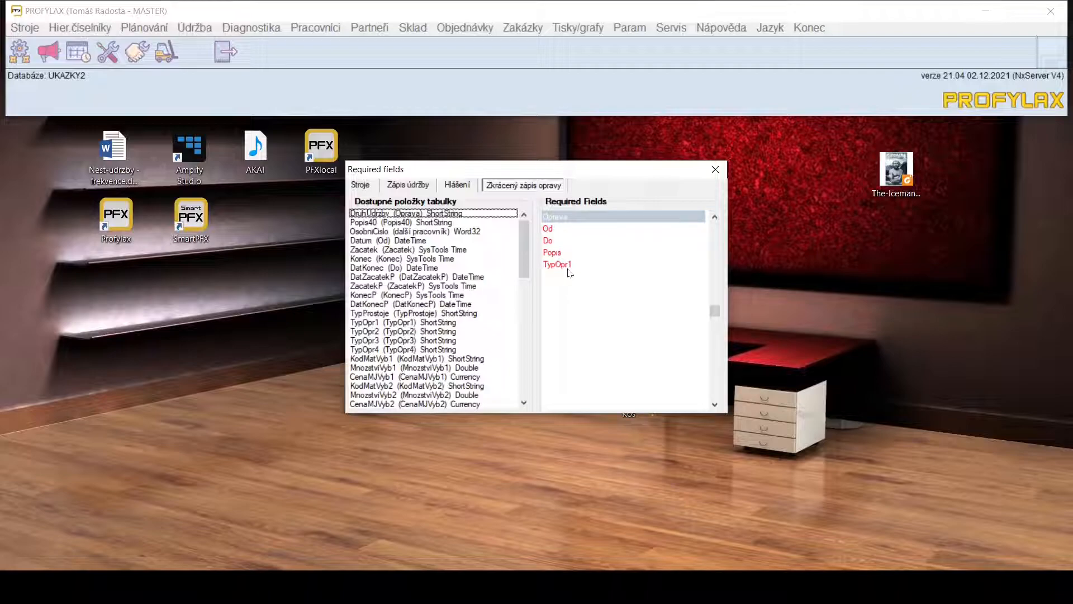
click(716, 169)
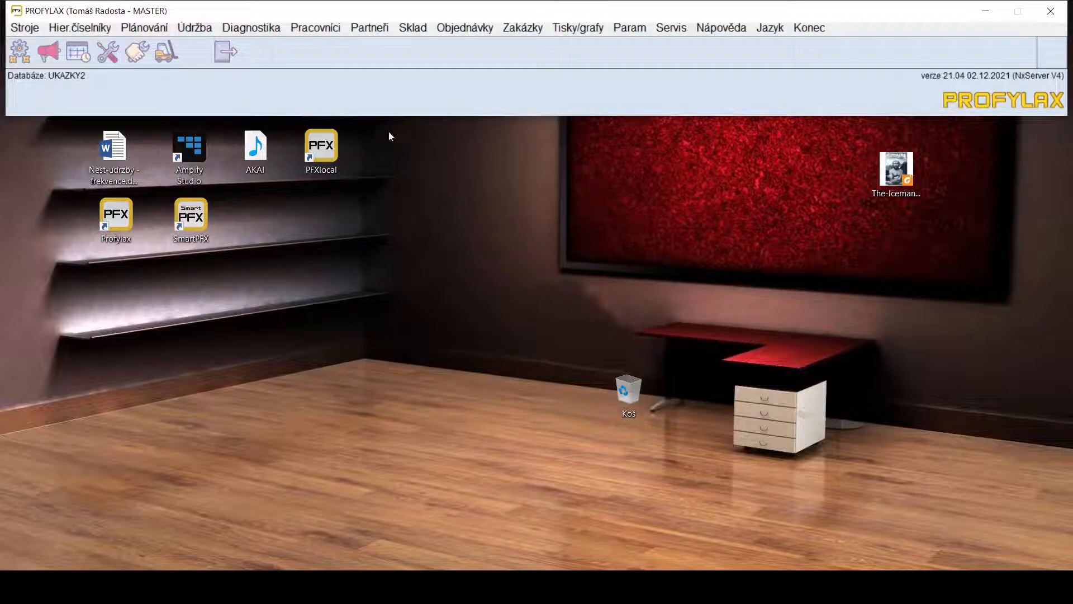
- In the Typy hlášení code list, make Rozborový typ1, Rozborový typ2 and Vyřešit do required fields for report type 2_AKUT
click(25, 28)
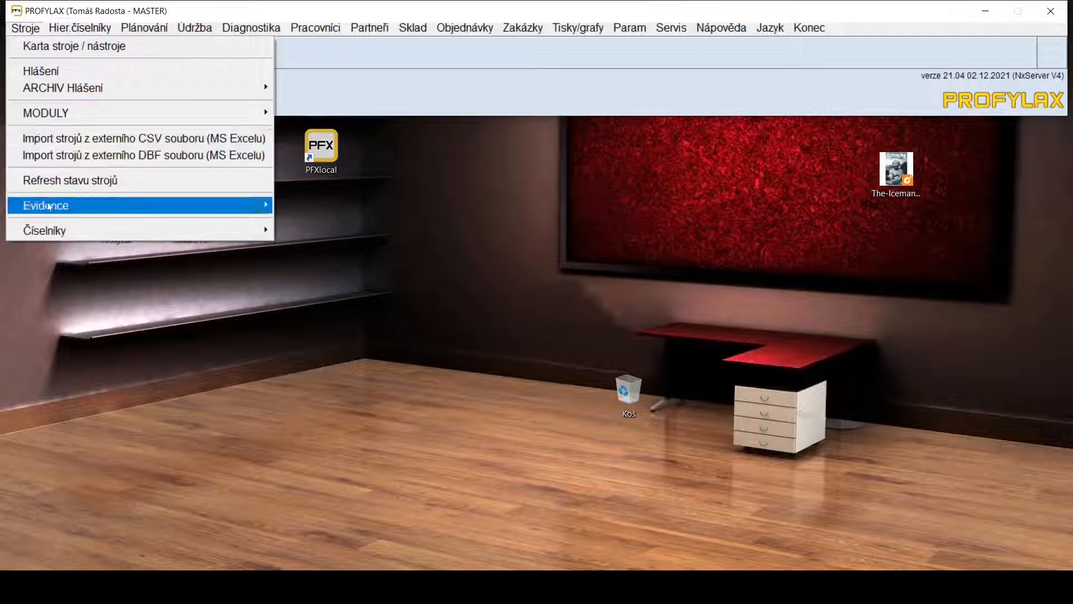
mouse_move(72, 231)
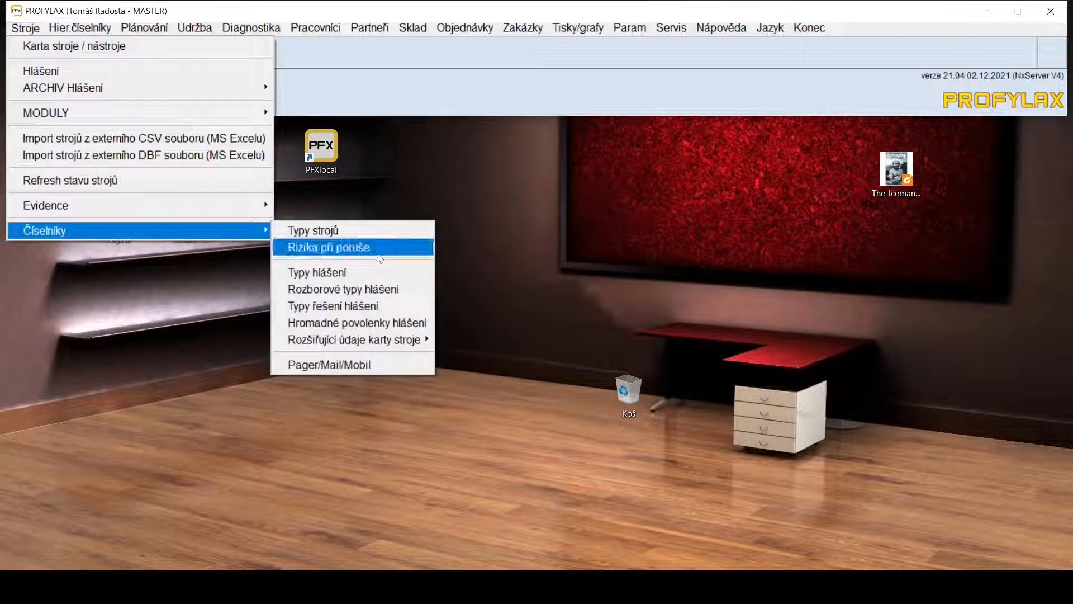
click(394, 276)
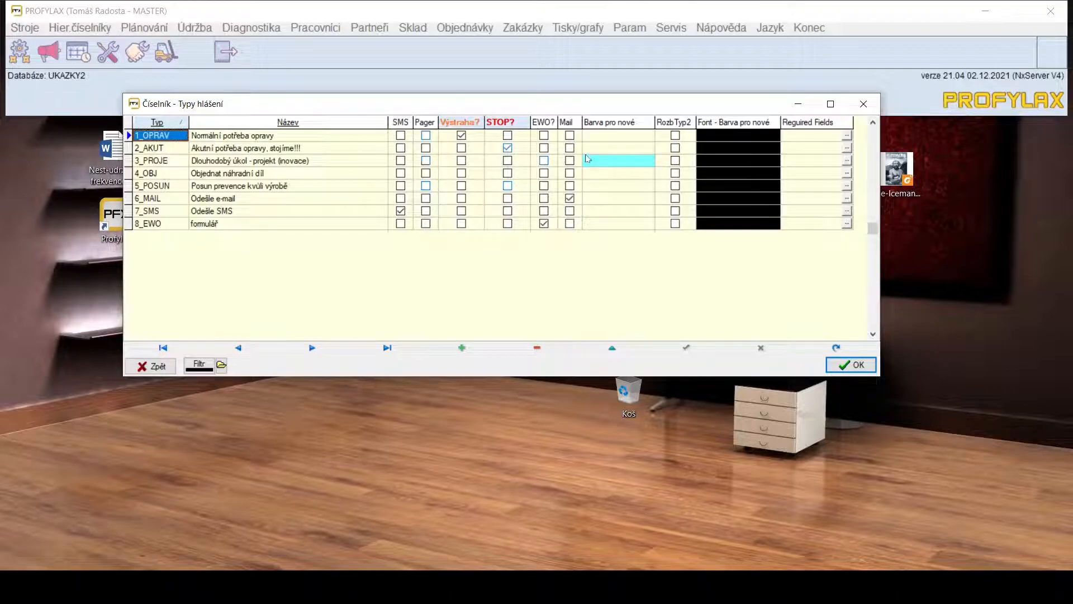
click(848, 149)
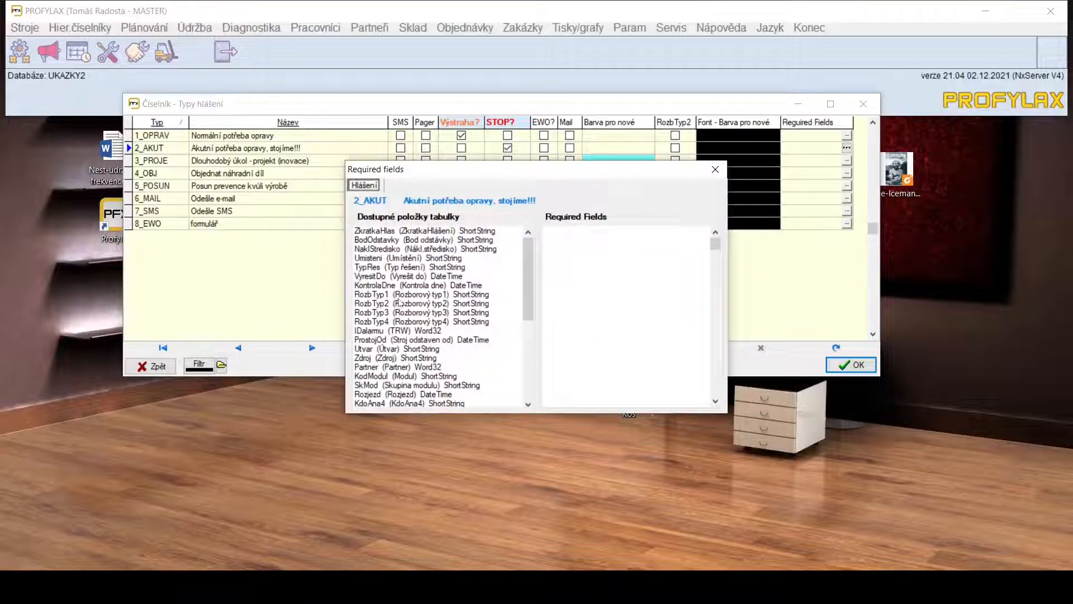
double_click(370, 296)
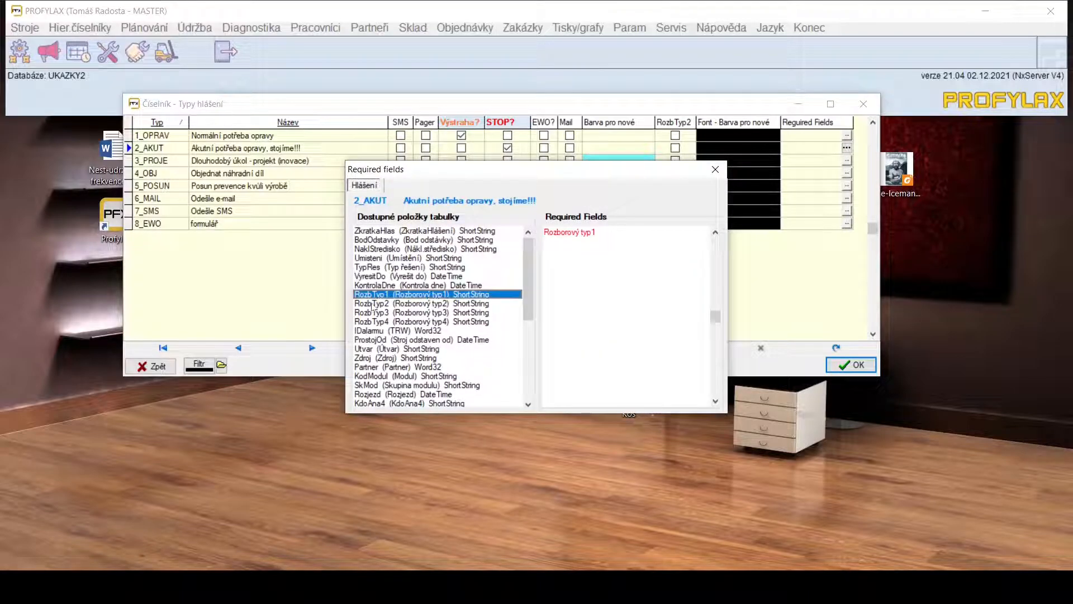
double_click(373, 304)
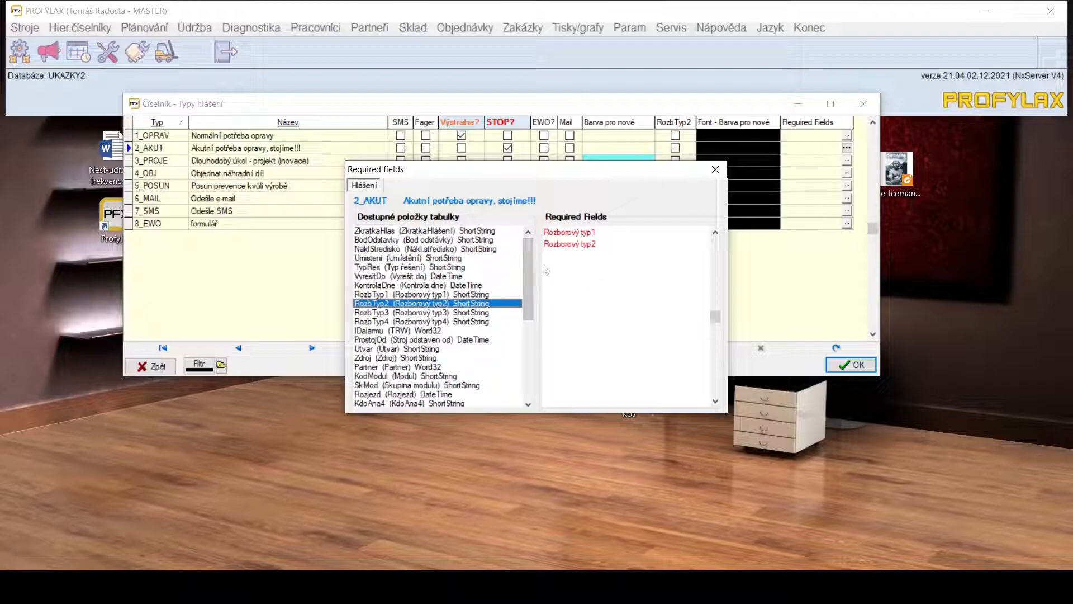
scroll(528, 322, down, 4)
scroll(377, 280, up, 4)
double_click(377, 277)
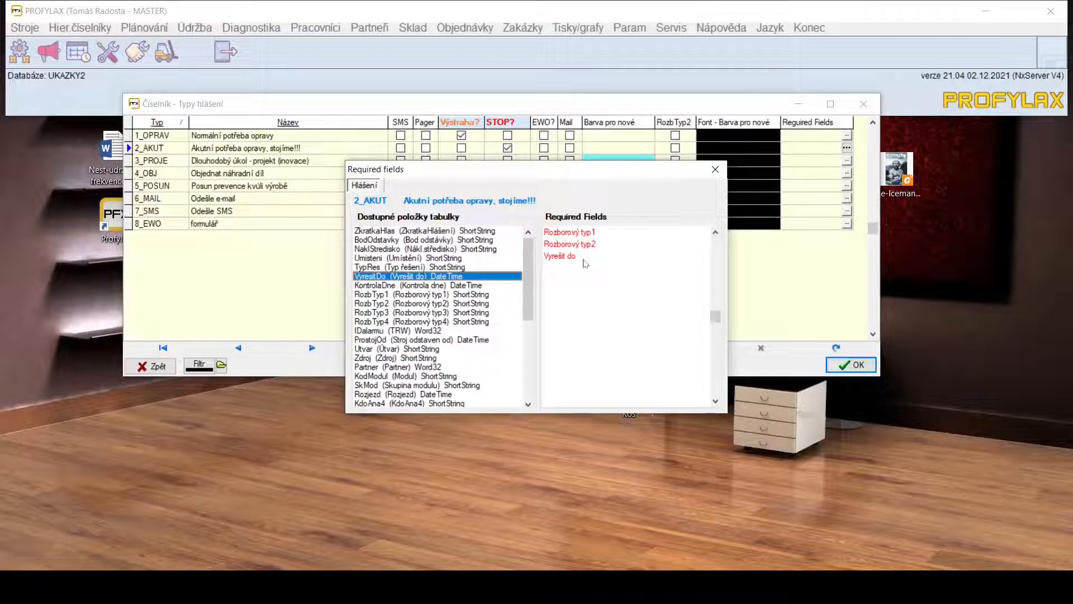
click(716, 169)
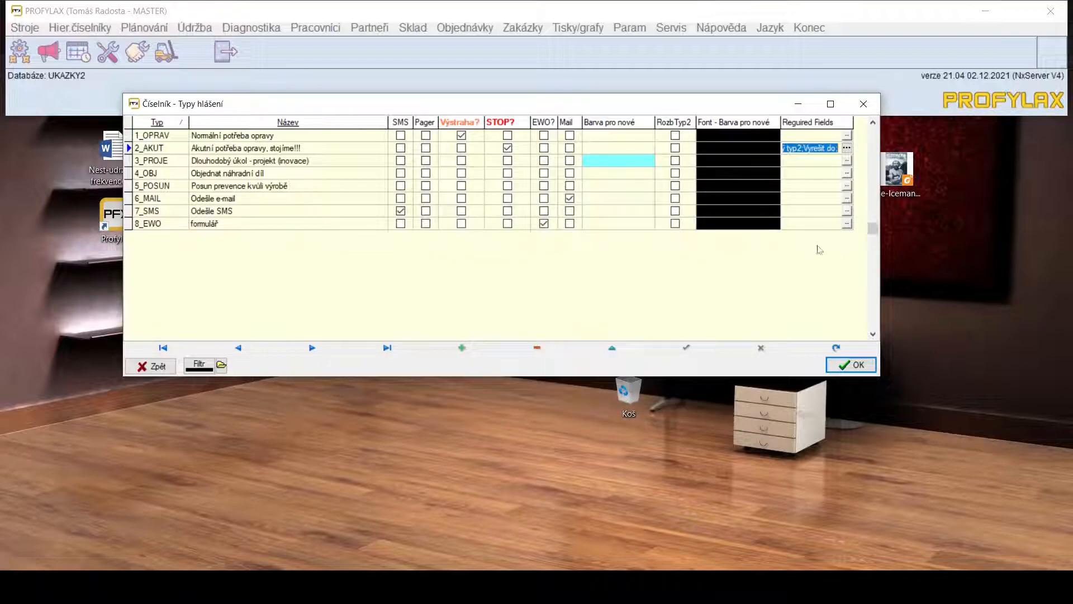
click(863, 104)
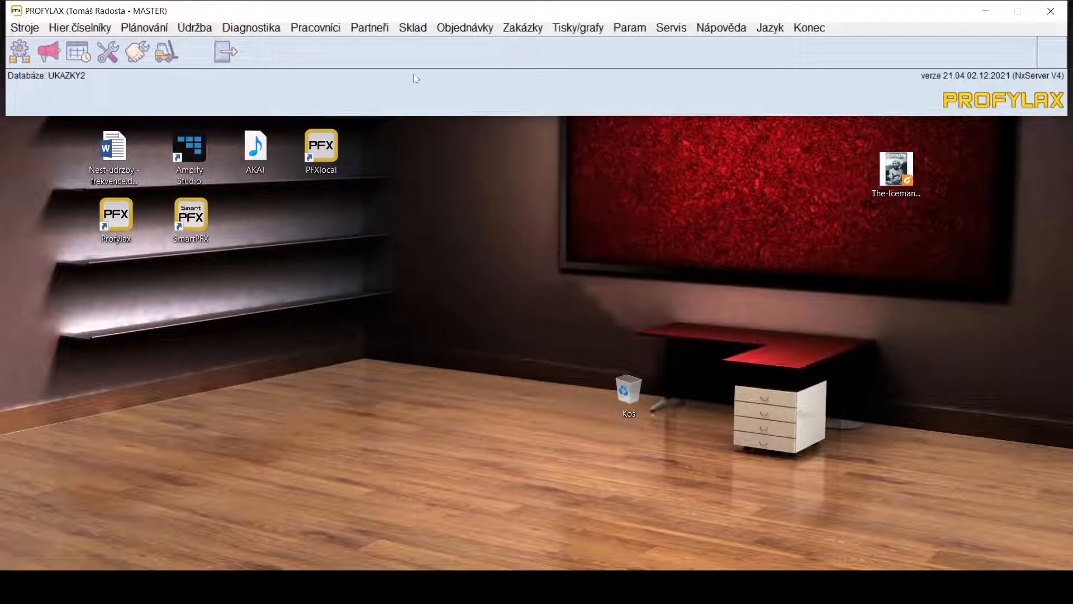
- Create a new machine report for machine 20121 (Moldeadora MM-0021) with report type 2_AKUT
click(48, 53)
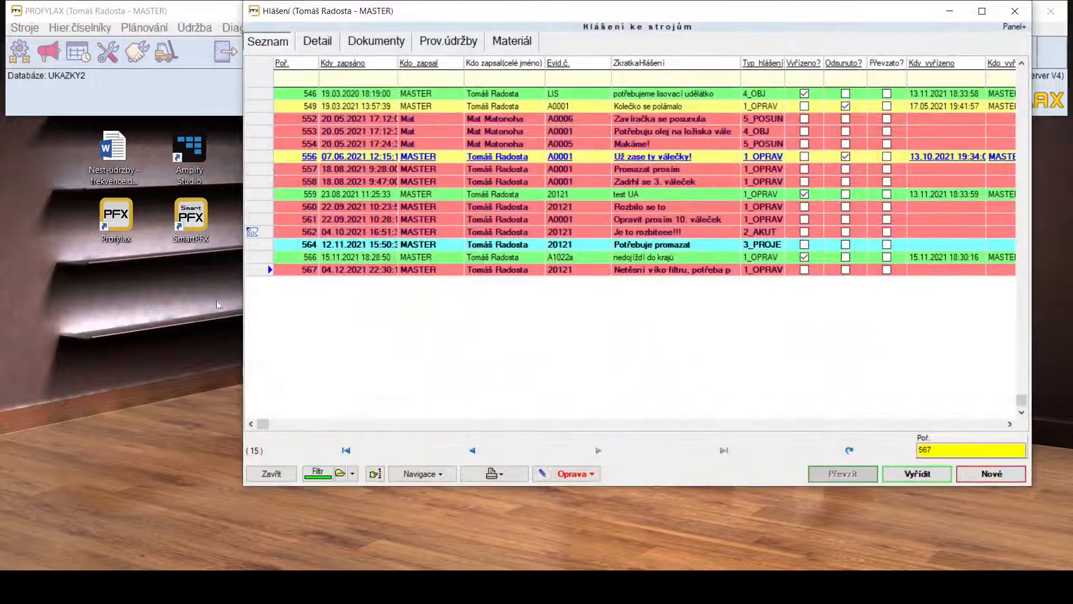
click(991, 473)
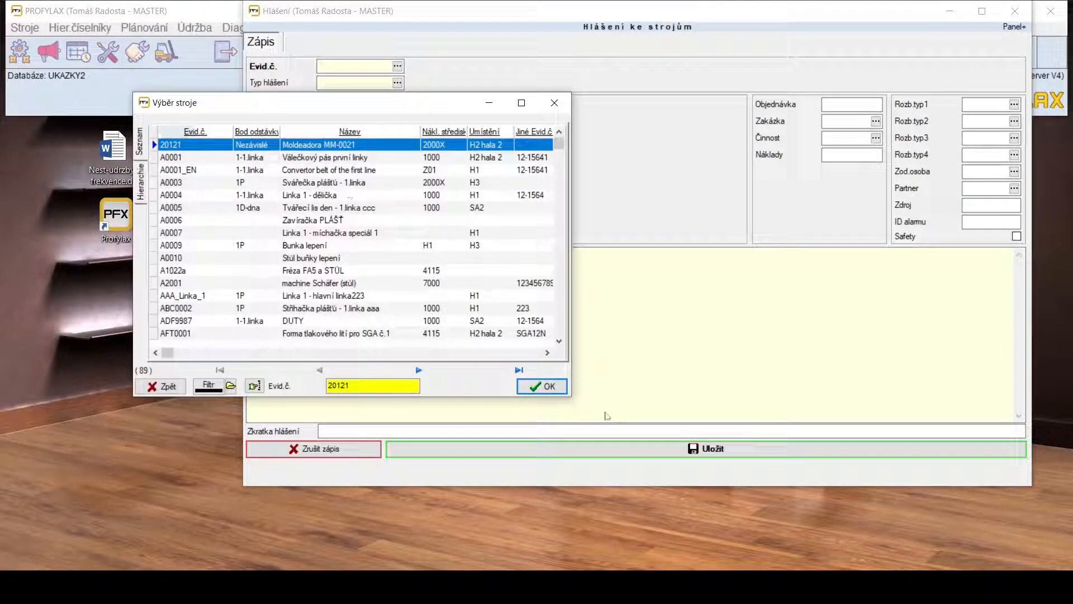
click(541, 386)
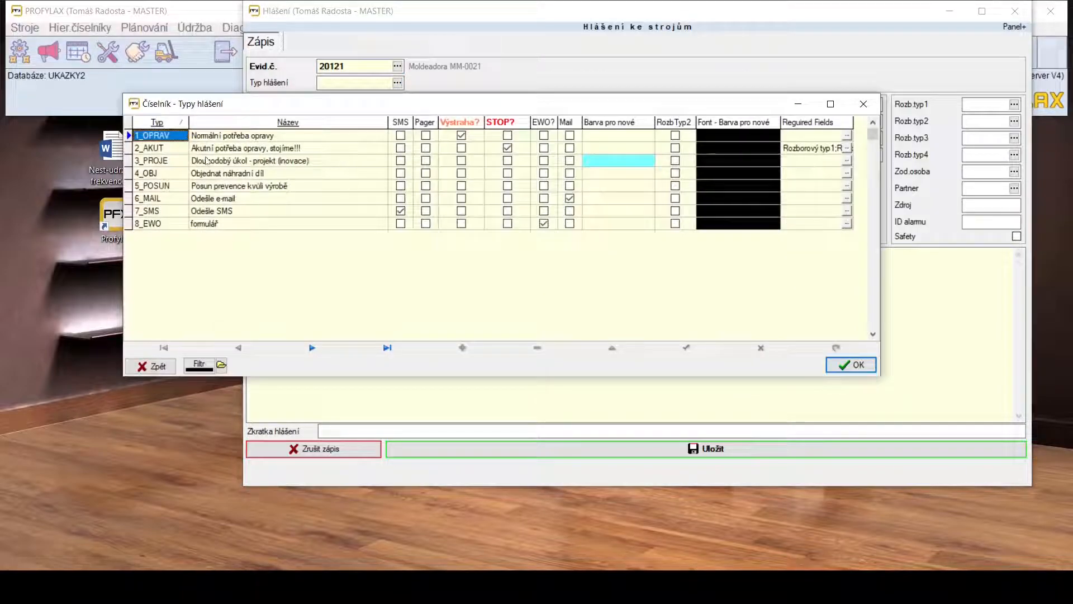
click(175, 150)
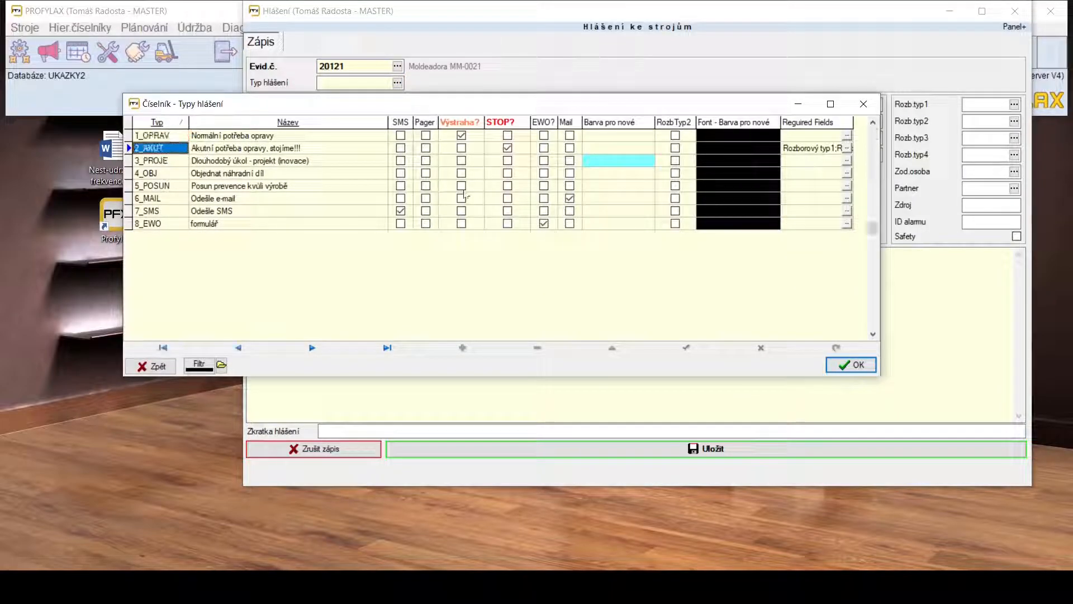
click(838, 371)
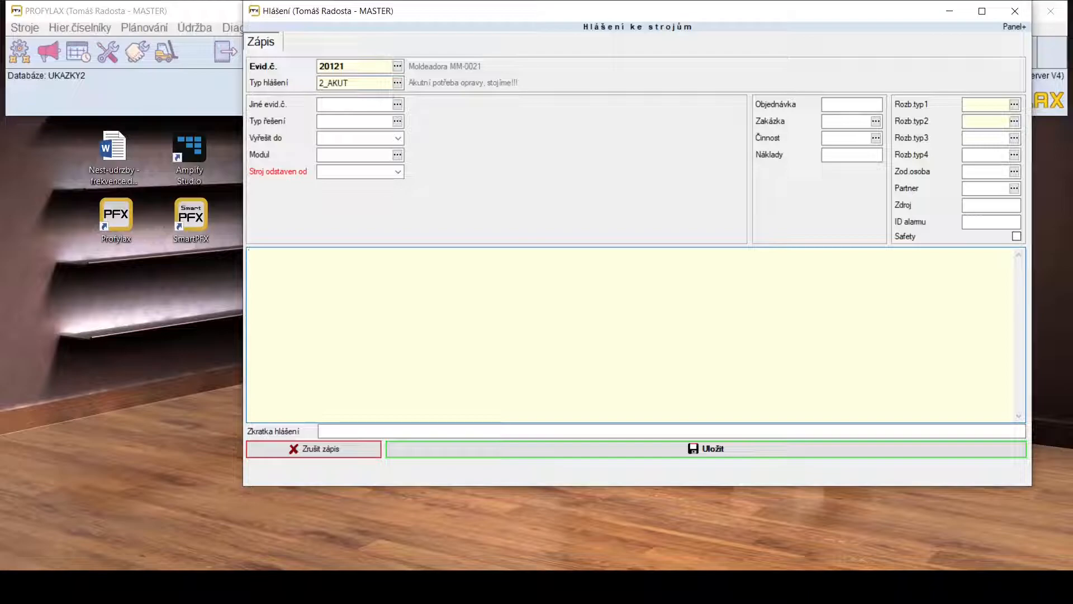
- Enter "Stroj stojí" as the report description and try to save the report
text(Stroj stojí)
click(770, 449)
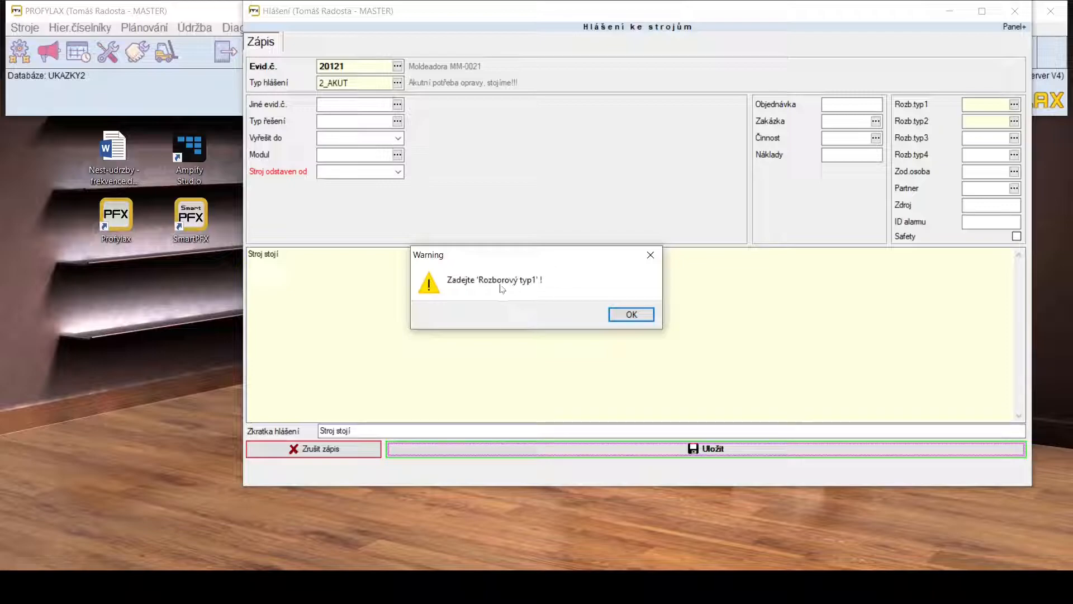
click(629, 314)
- Set Rozb.typ1 to ELE and Rozb.typ2 to BOZP_01, and try to save the report again
click(974, 106)
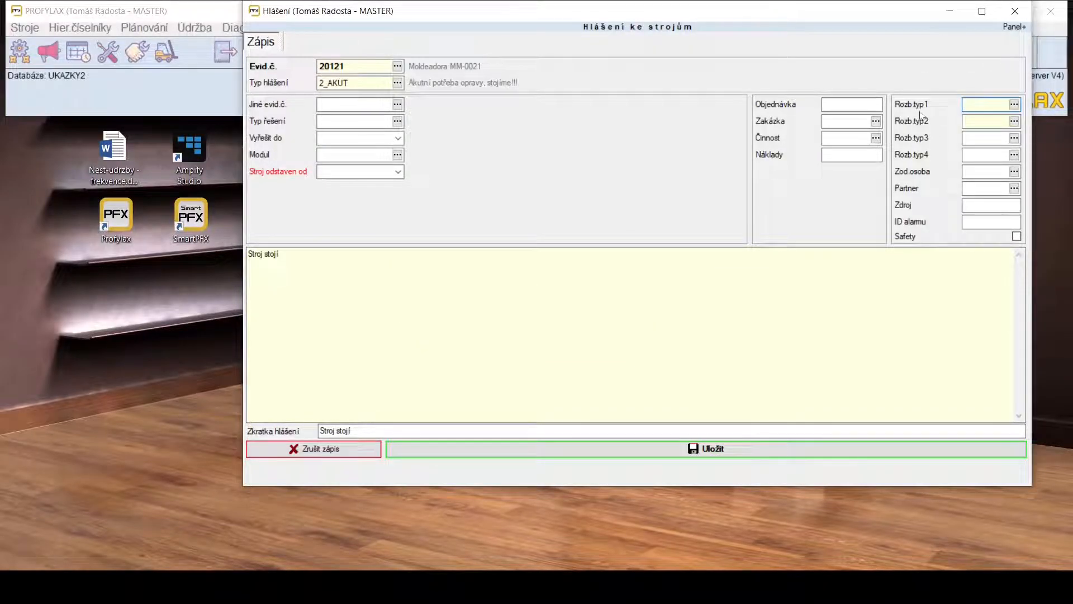
click(1015, 105)
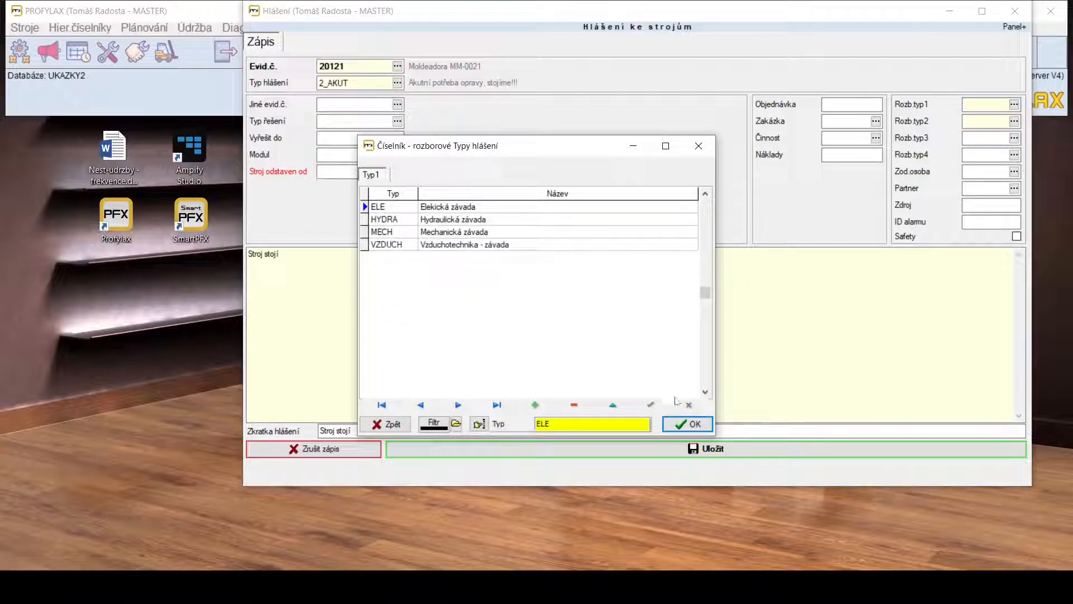
key(Return)
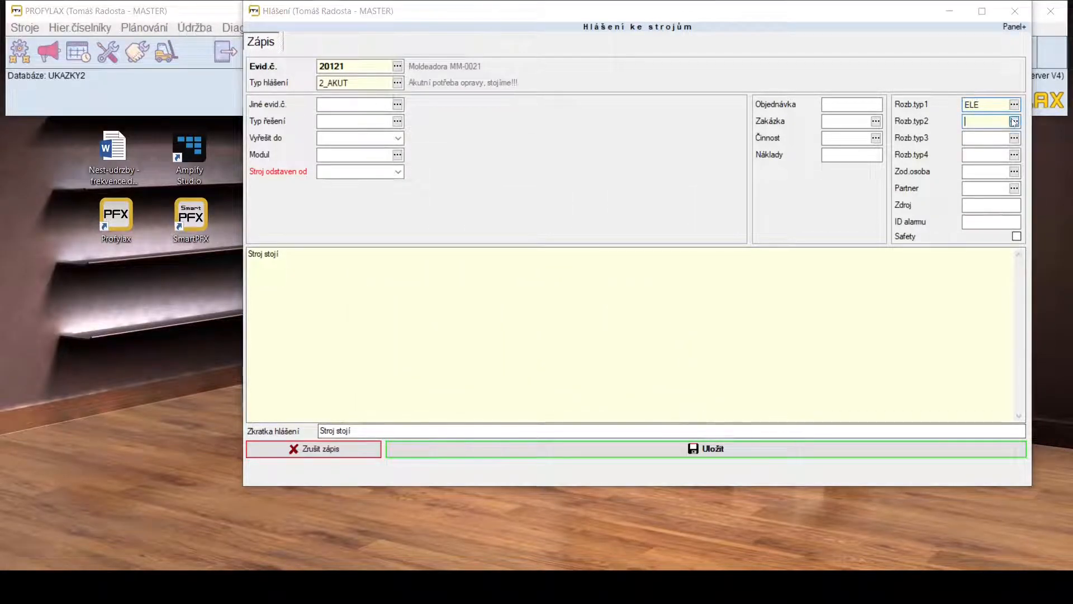
click(1014, 121)
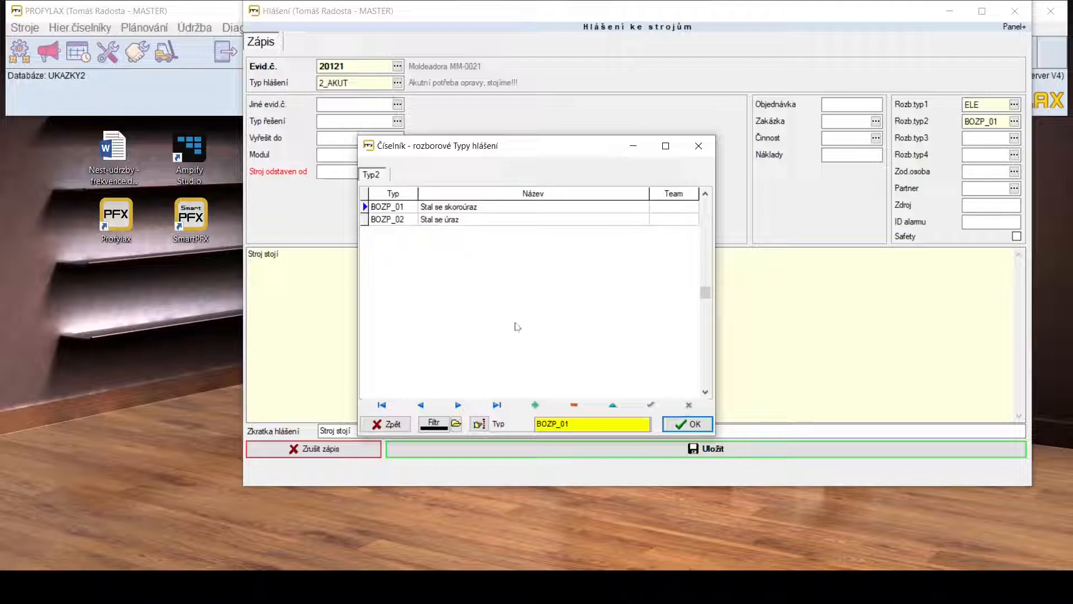
click(679, 428)
click(592, 450)
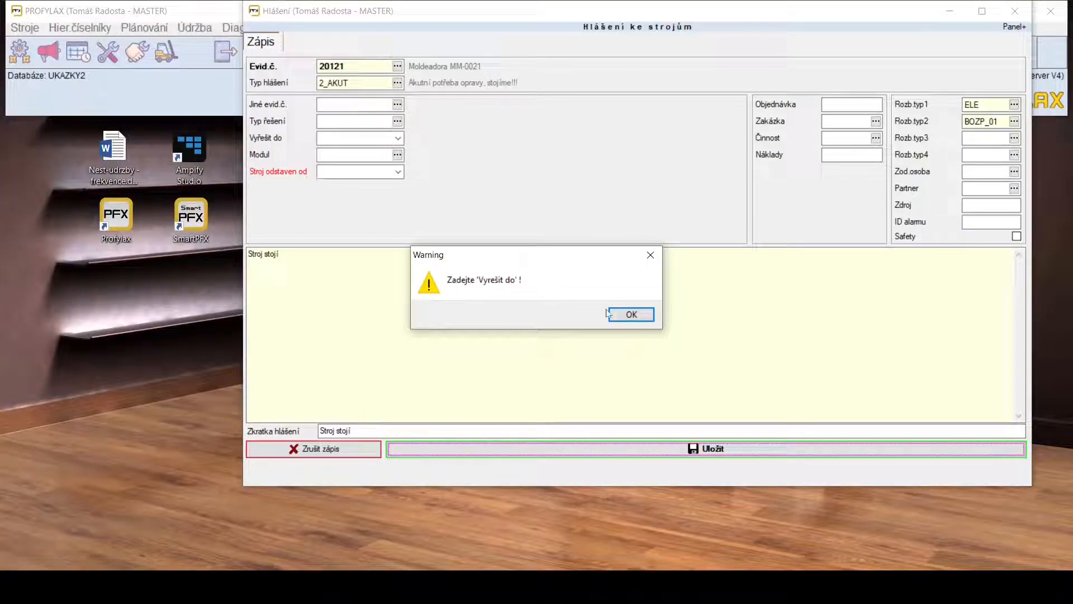
click(624, 315)
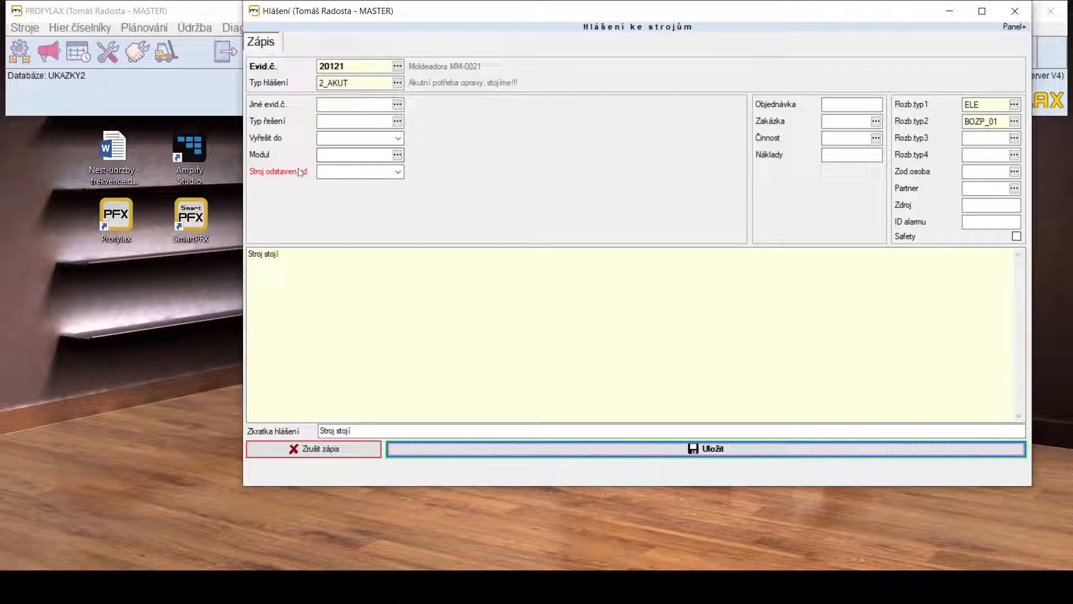
- Set the report's Vyřešit do date to 07.12.2021, save the report and close the reports window
click(398, 139)
click(375, 214)
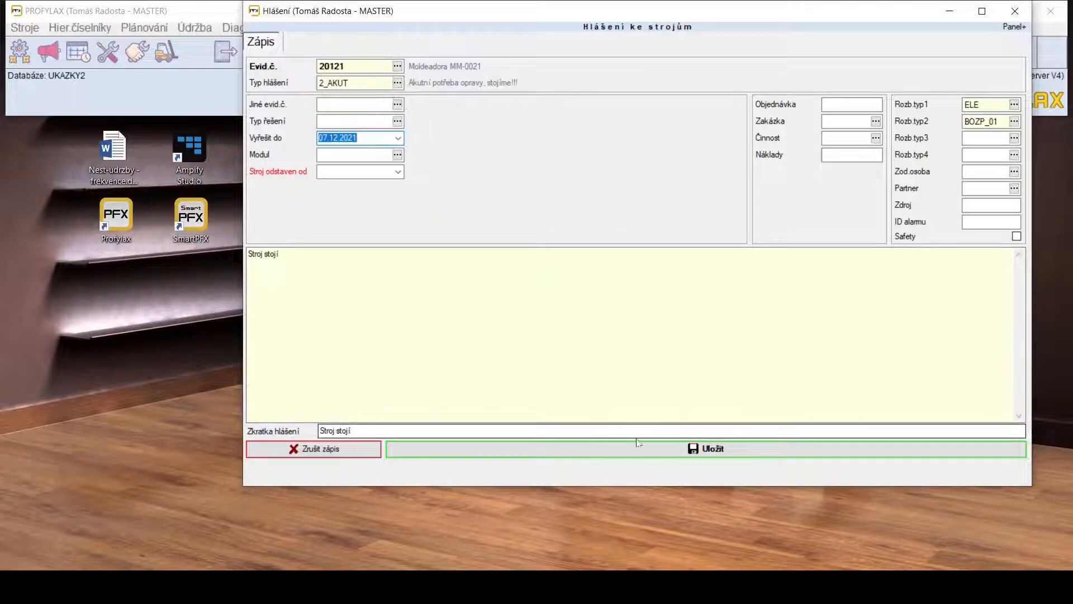
click(658, 453)
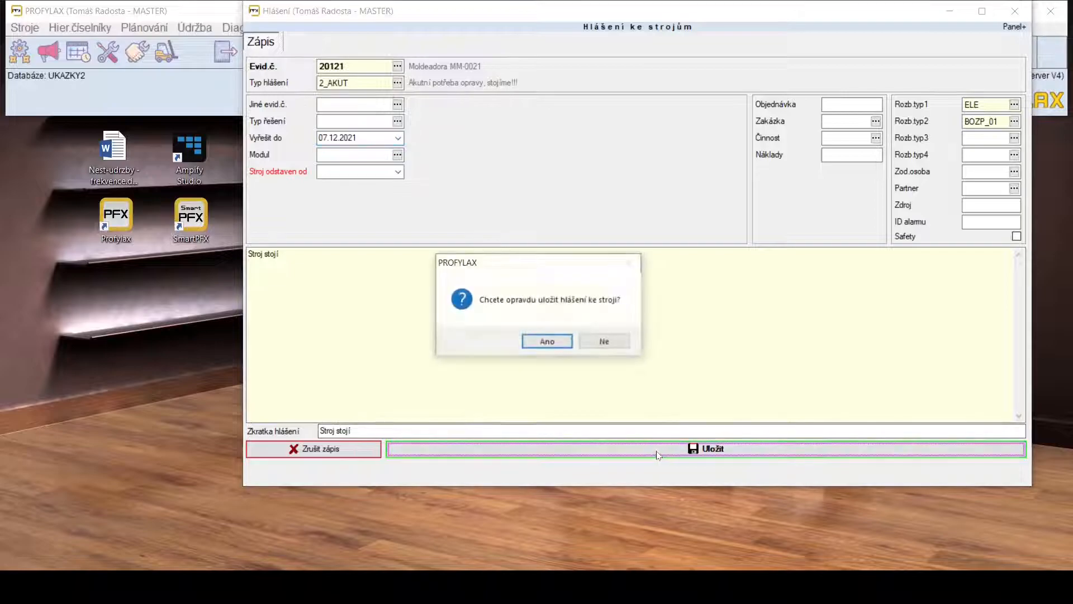
click(546, 342)
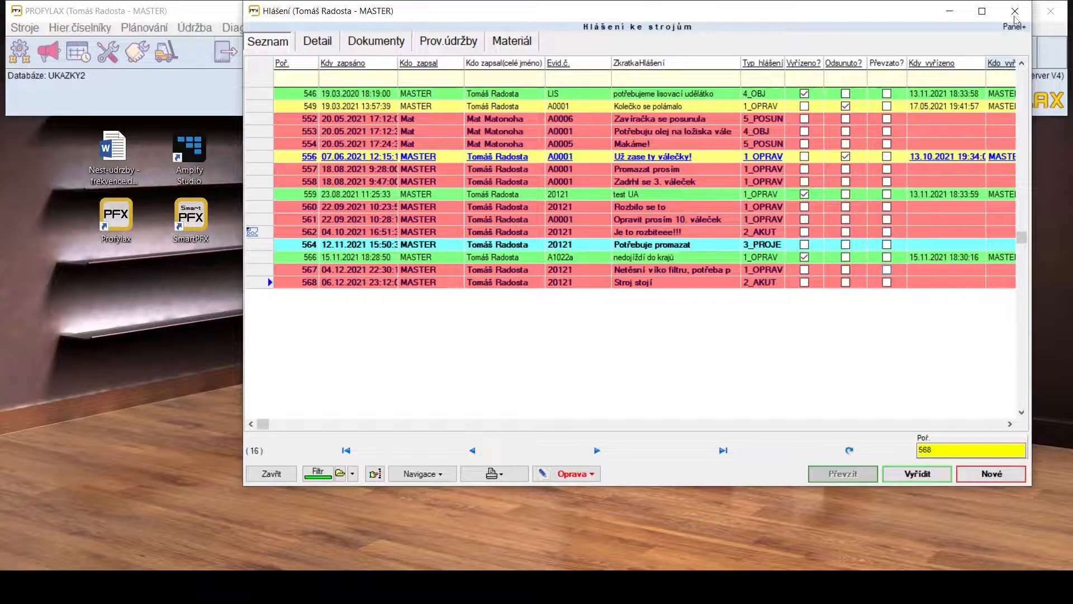
click(984, 473)
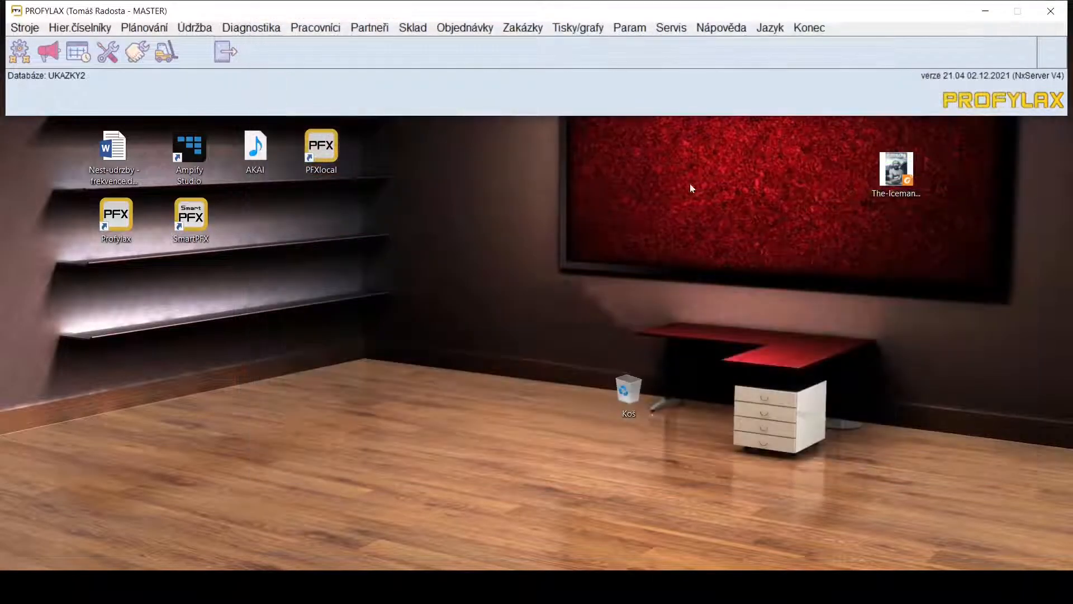
- In the Druhy údržby list, make Partner a required field for maintenance type 1012P1 and close the list
click(201, 29)
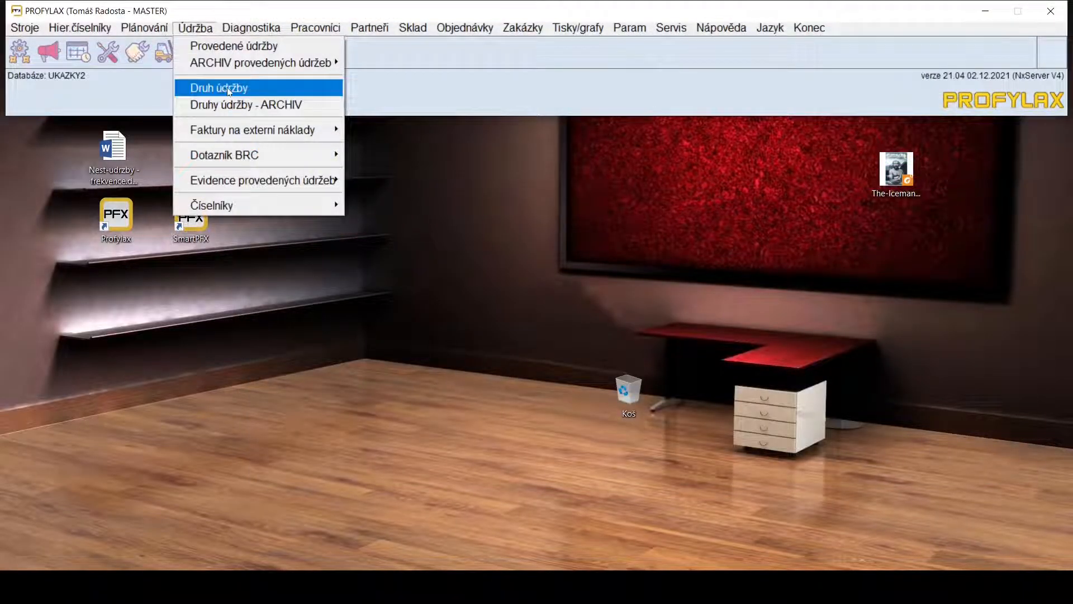
click(246, 89)
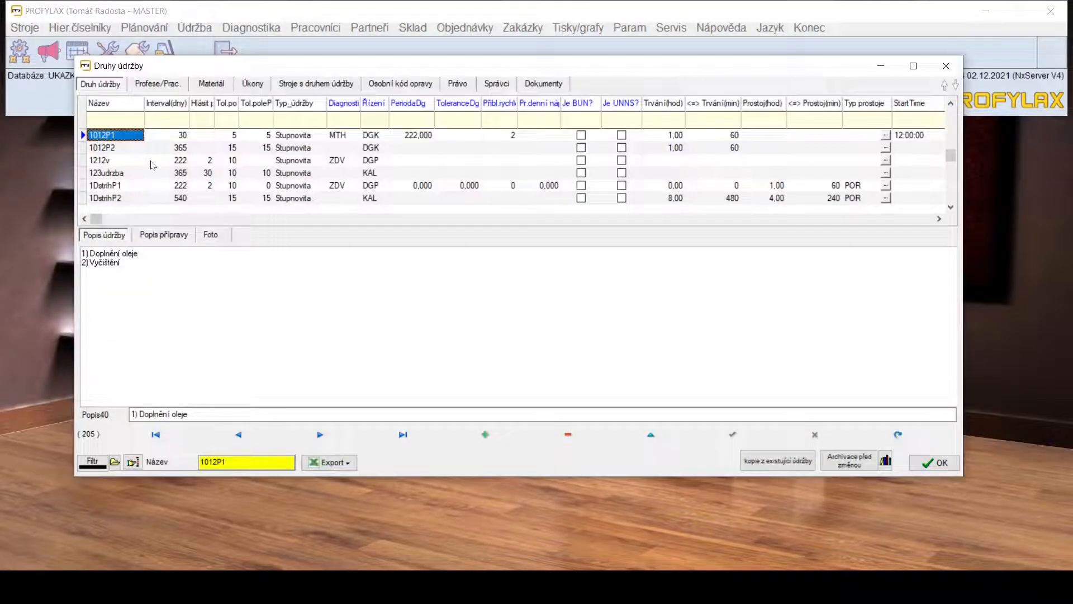
drag(98, 220, 931, 219)
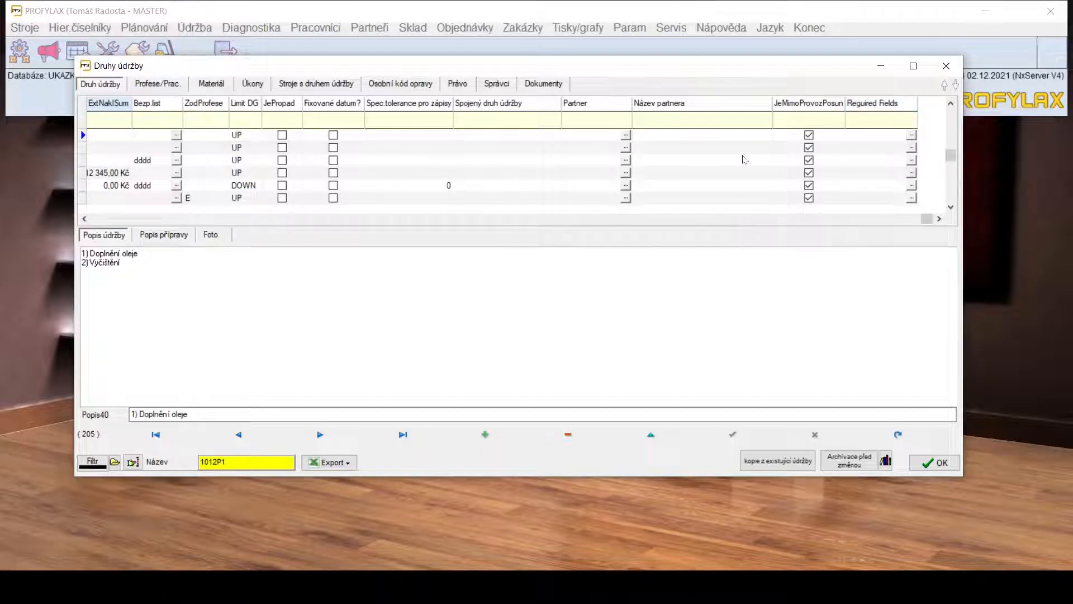
click(911, 136)
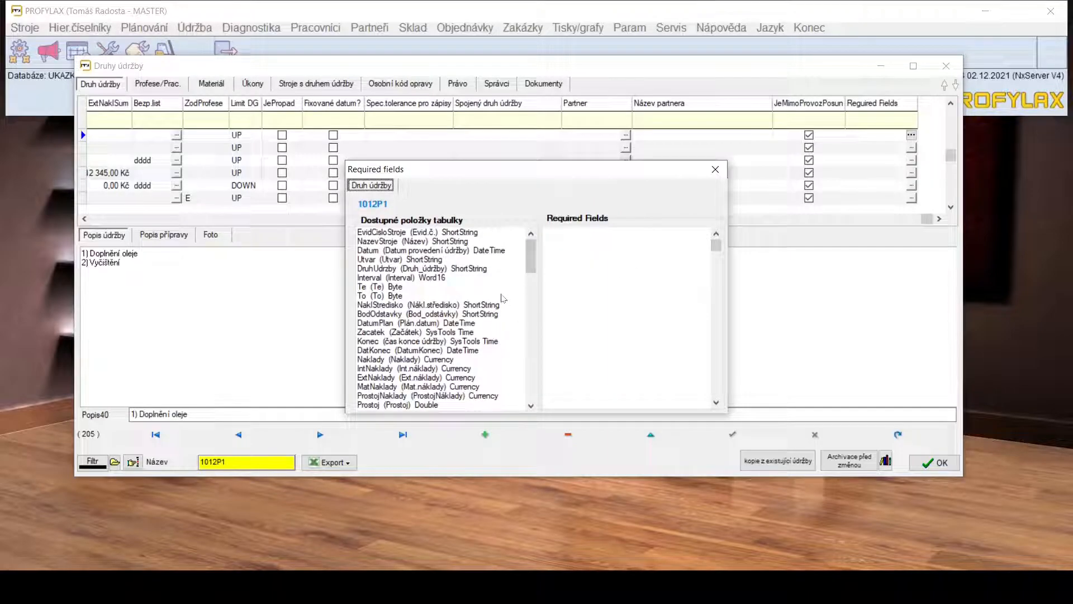
drag(532, 257, 538, 391)
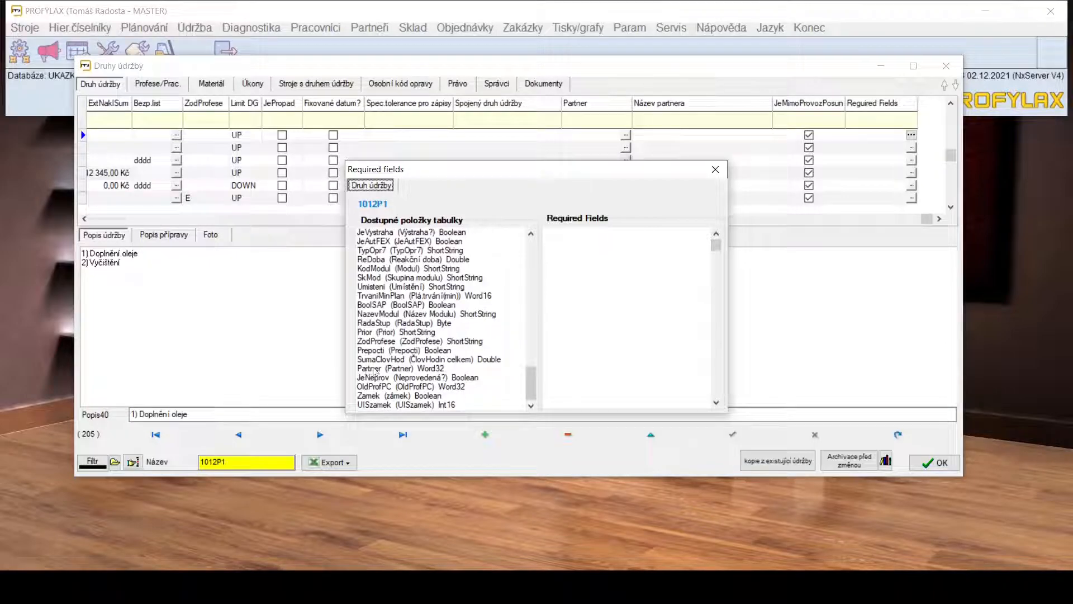
double_click(374, 369)
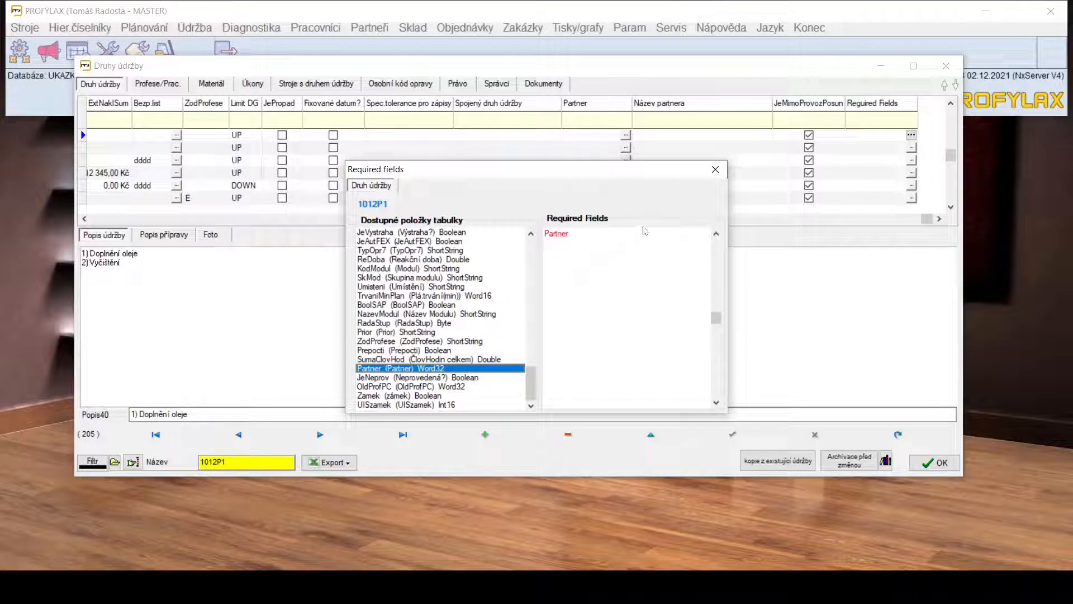
click(715, 169)
click(946, 66)
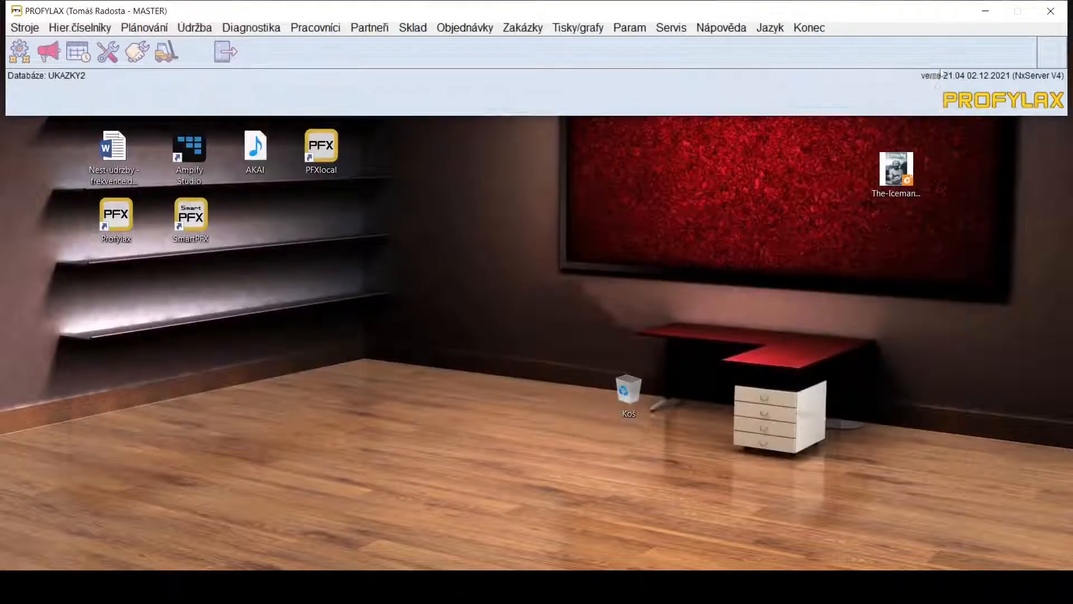